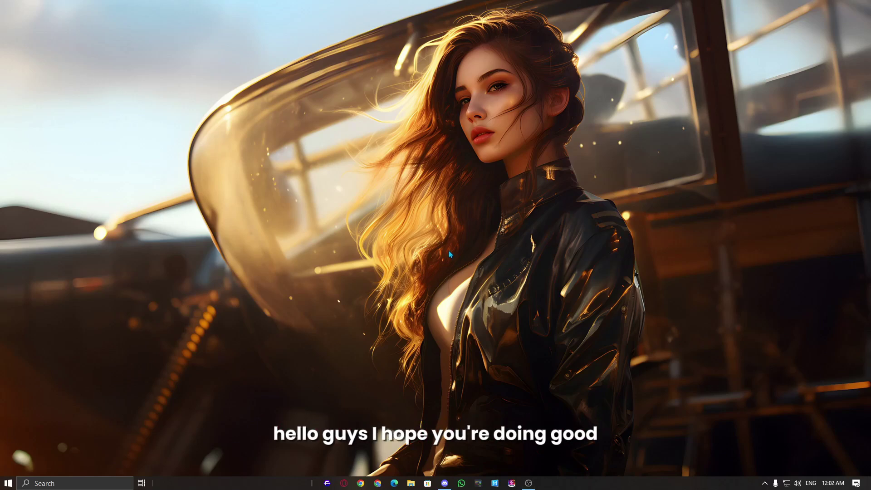
right_click(394, 246)
left_click(418, 272)
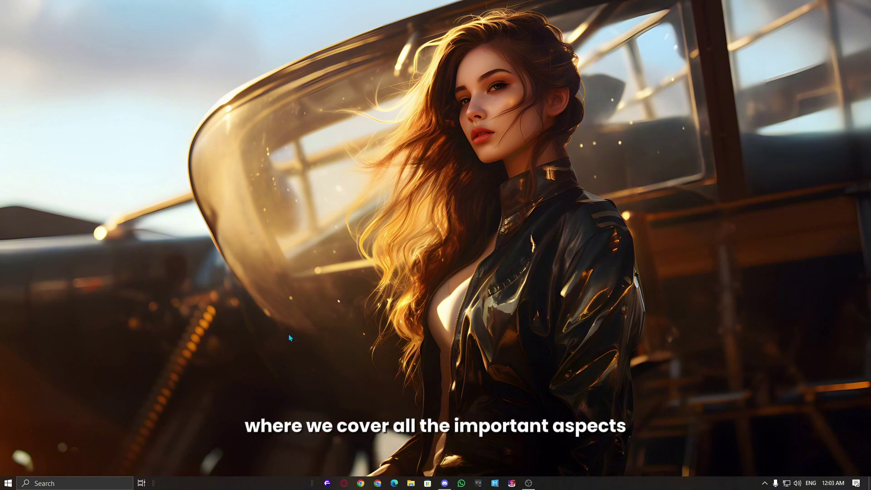
Open Chrome with the Personal profile and search the web for "clownfish"
left_click(378, 483)
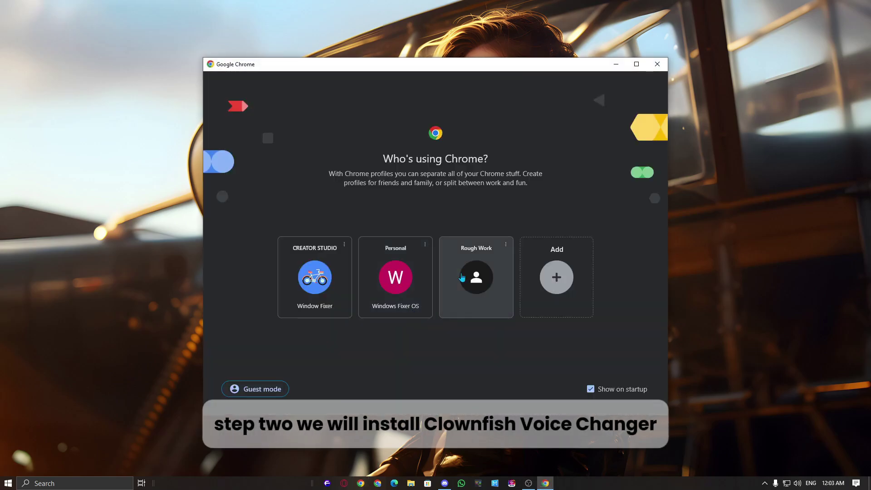
left_click(405, 247)
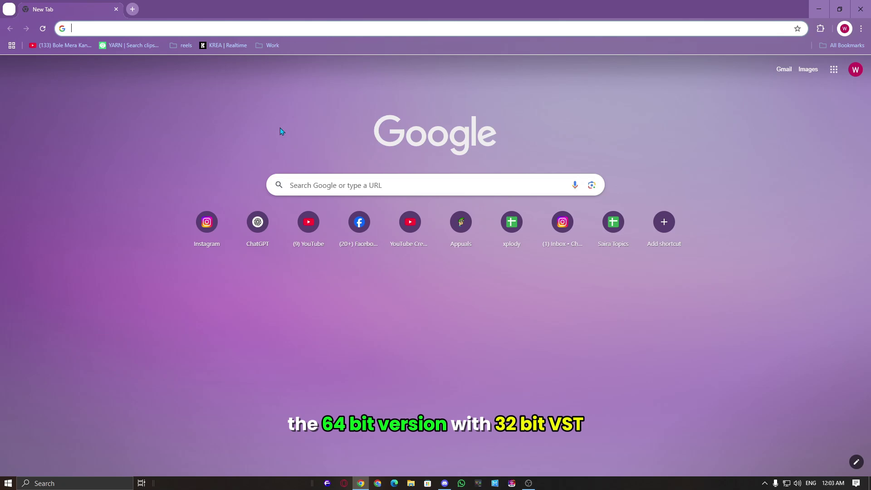
type("clownfish")
key("Return")
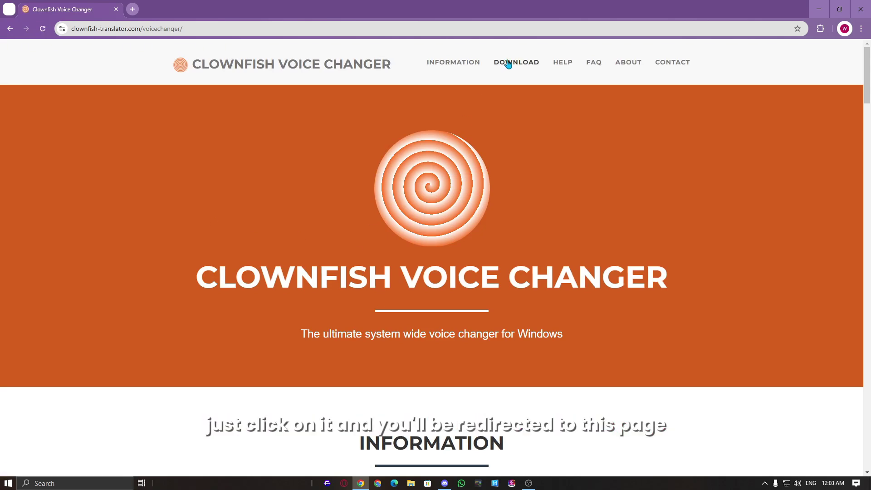
Download the 64bit (32bit VST) version of Clownfish Voice Changer from its website and install it, allowing it to make changes
left_click(508, 64)
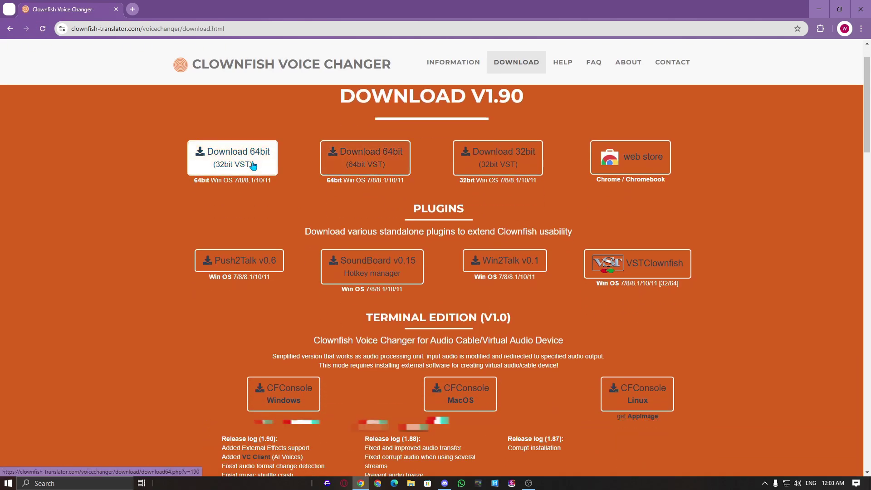
left_click(253, 165)
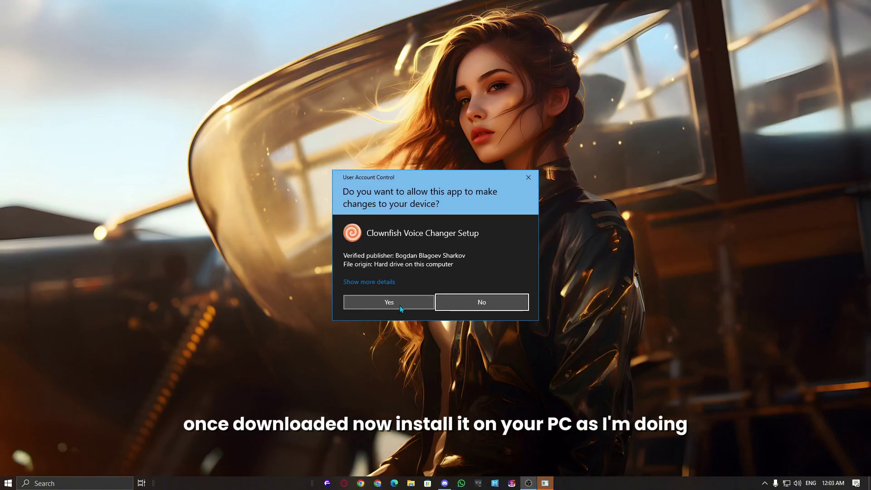
left_click(399, 306)
left_click(477, 313)
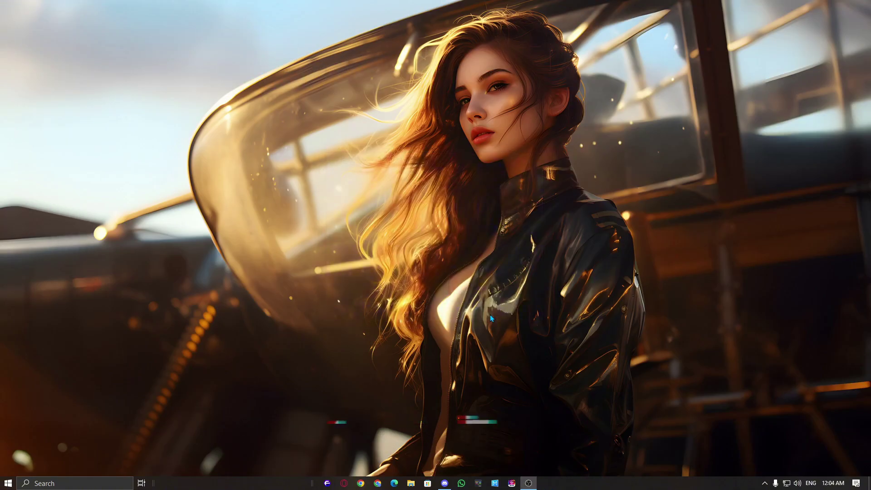
left_click(766, 484)
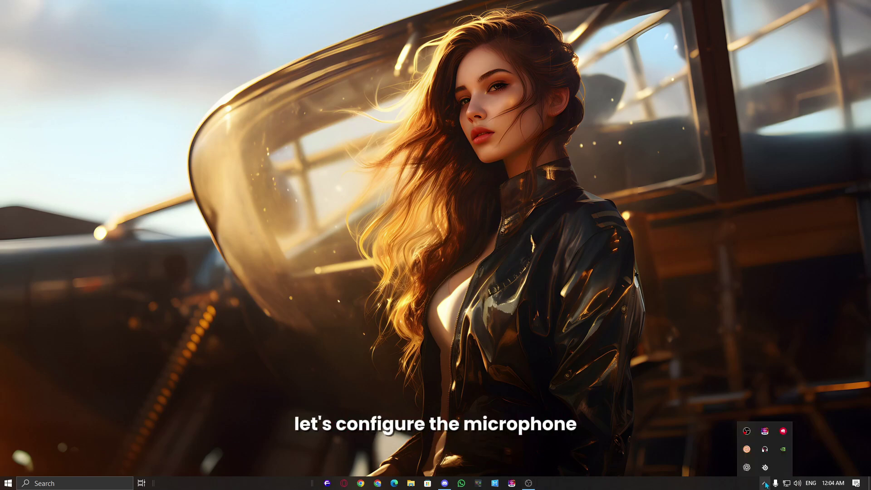
left_click(765, 483)
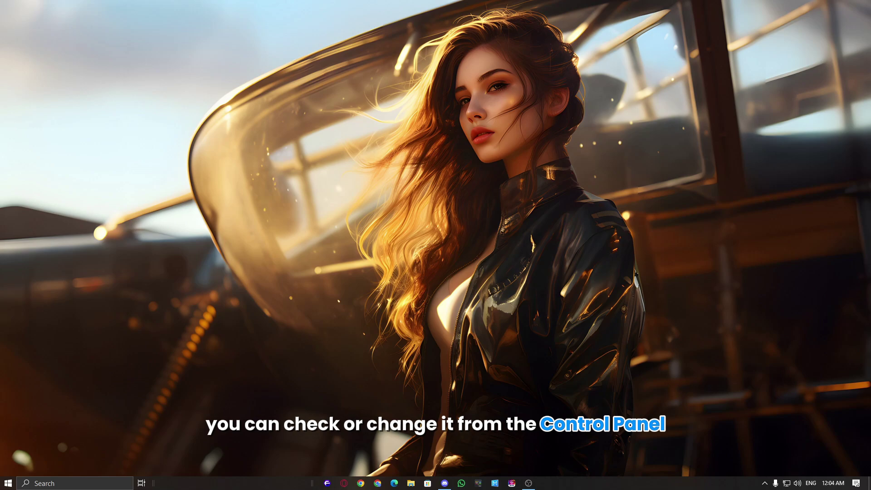
Open Control Panel and bring up the recording devices in the Hardware and Sound category's Sound settings
key("super")
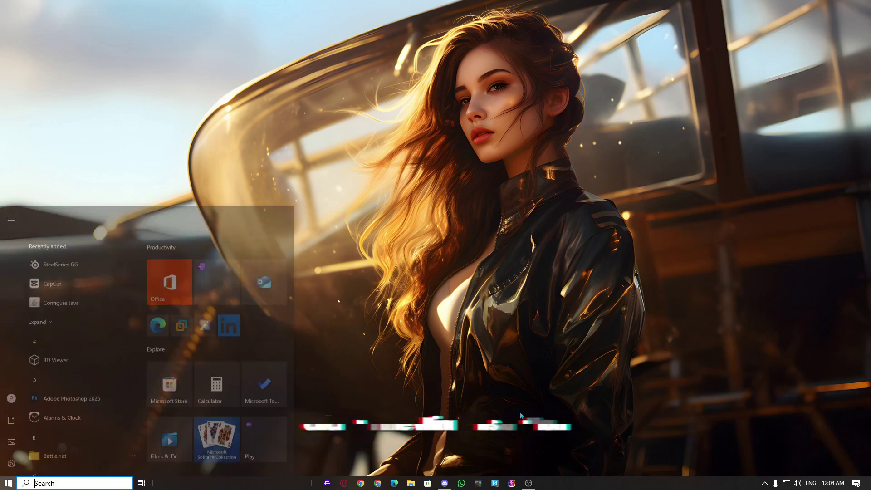
type("control panel")
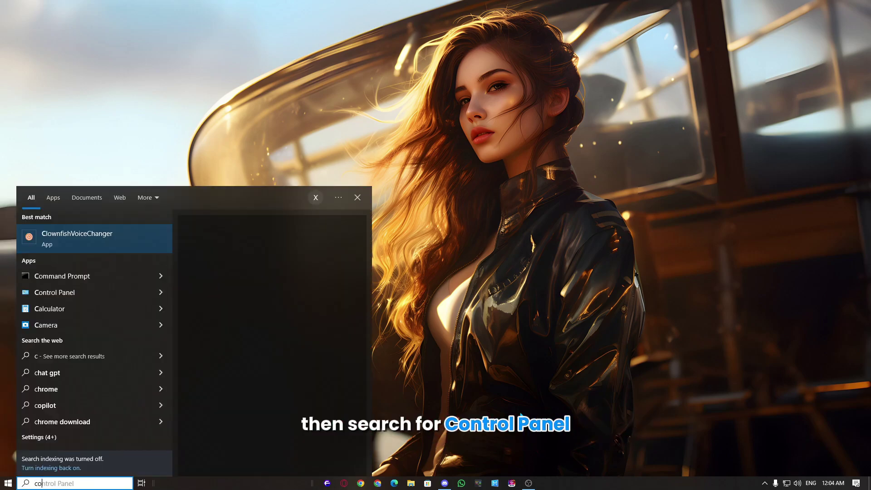
key("Return")
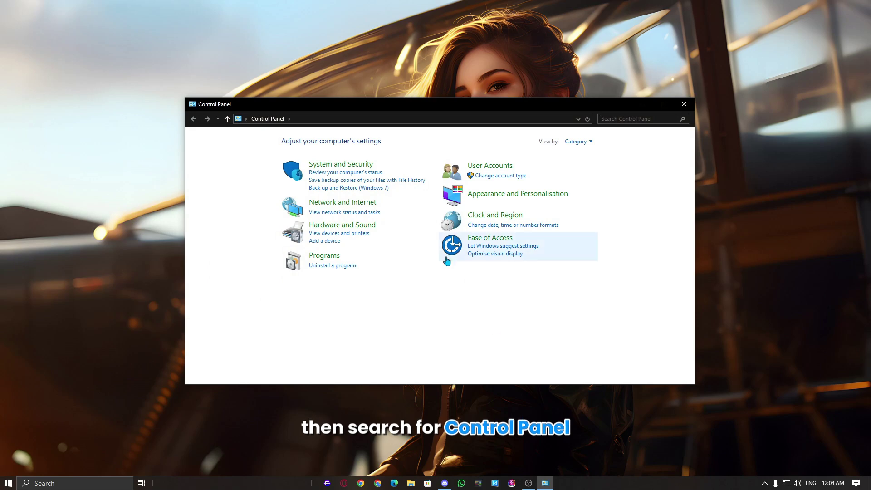
left_click(356, 226)
left_click(316, 192)
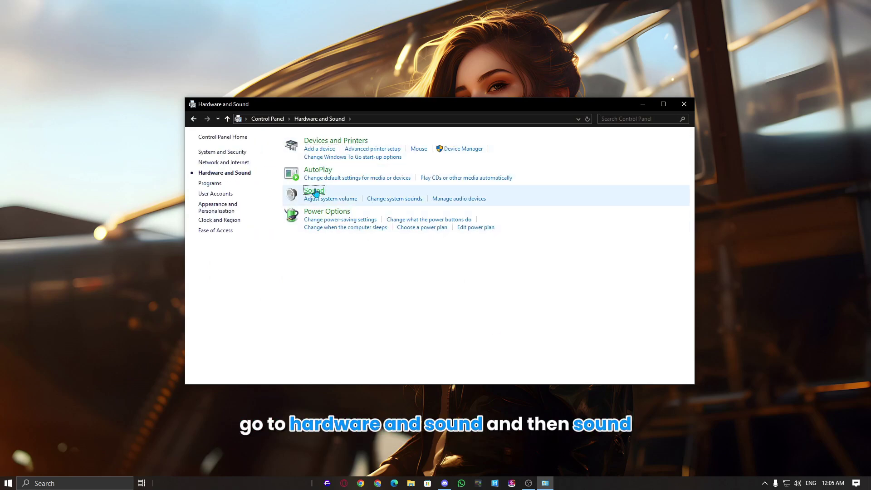
left_click(56, 34)
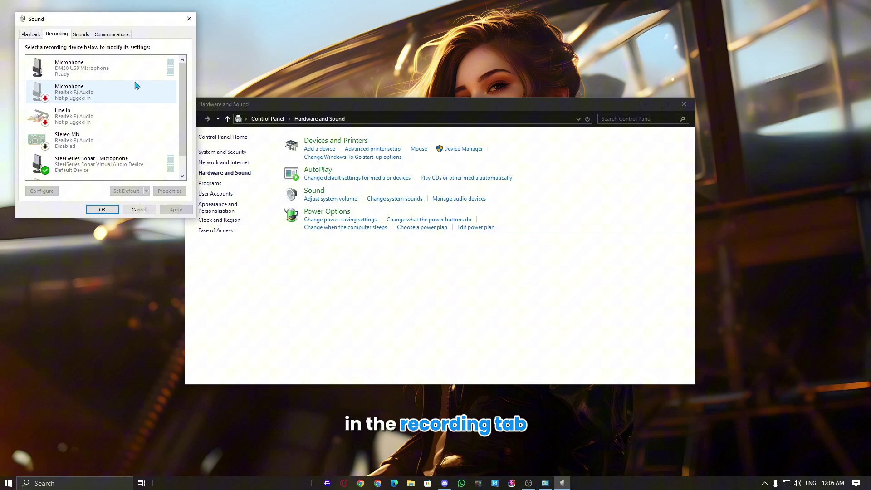
Set the DM30 USB Microphone as the default communication device and the default device, then save and close the sound settings
left_click(98, 75)
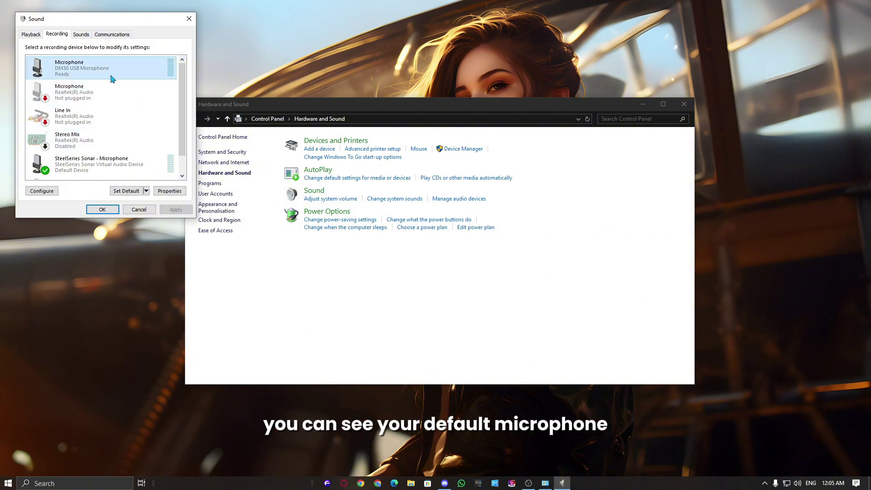
right_click(104, 70)
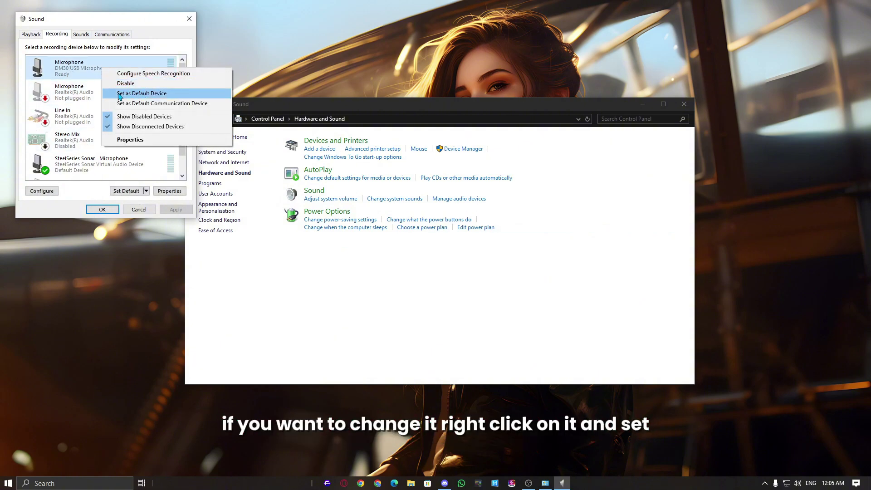
left_click(118, 80)
right_click(101, 67)
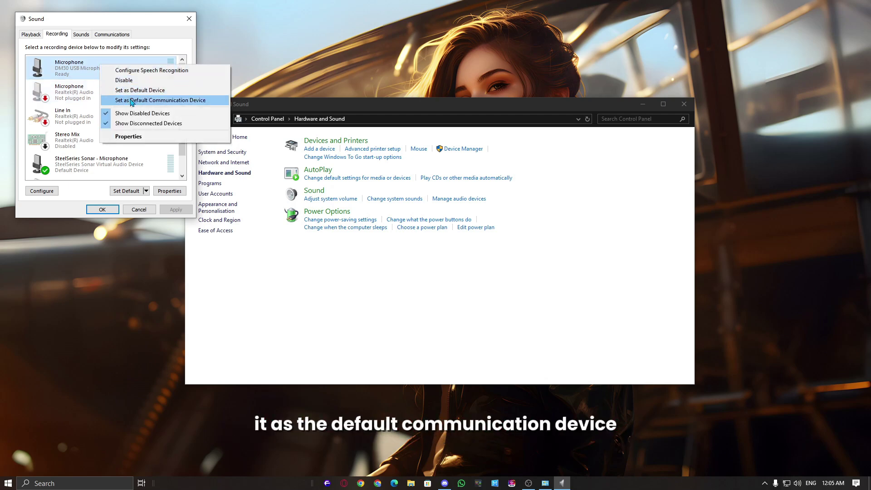
left_click(137, 103)
right_click(85, 71)
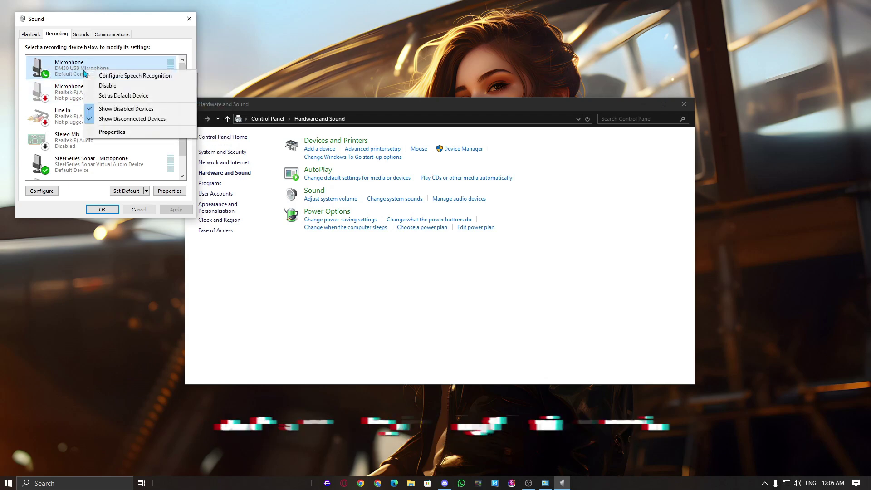
left_click(114, 96)
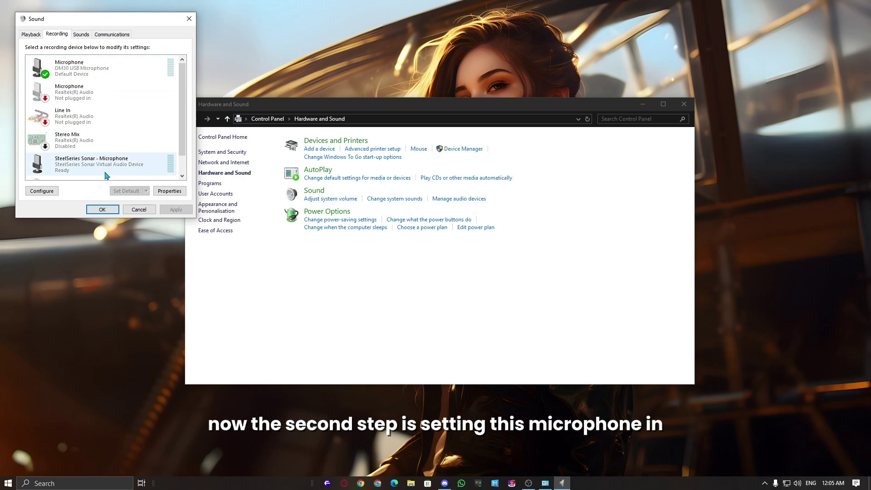
left_click(111, 210)
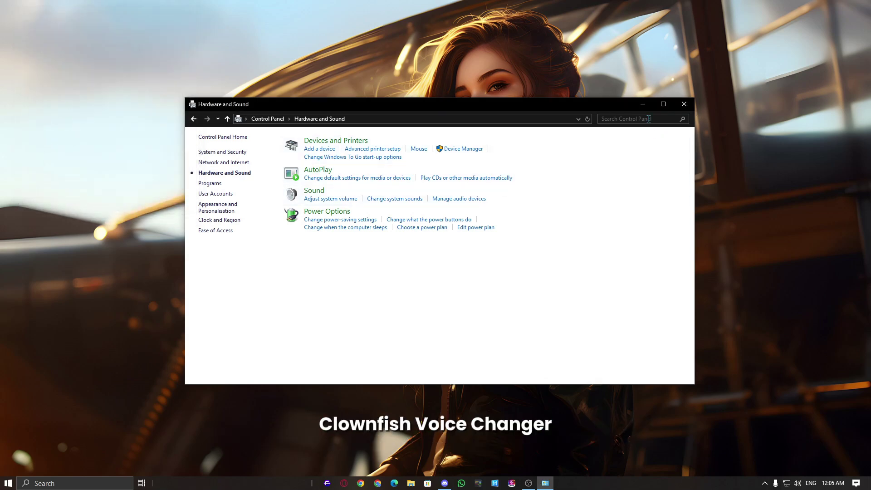
left_click(683, 103)
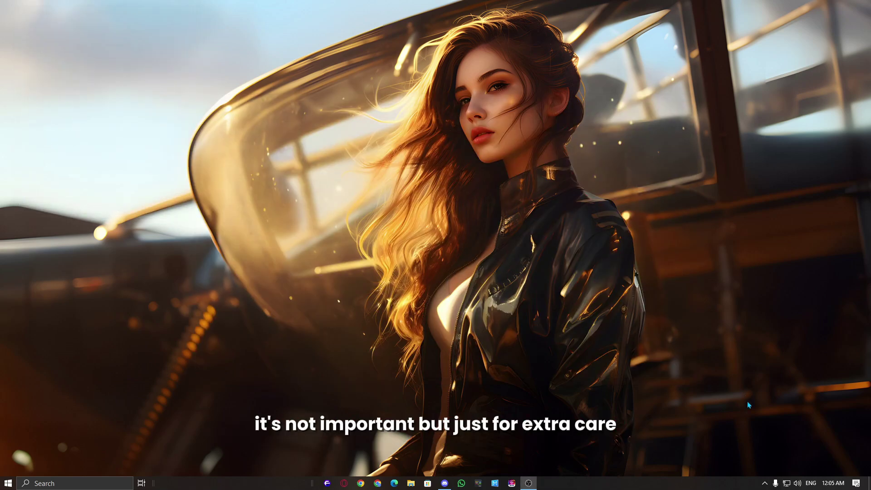
Set Clownfish Voice Changer's microphone to Microphone (DM30 USB Microphone)
left_click(765, 484)
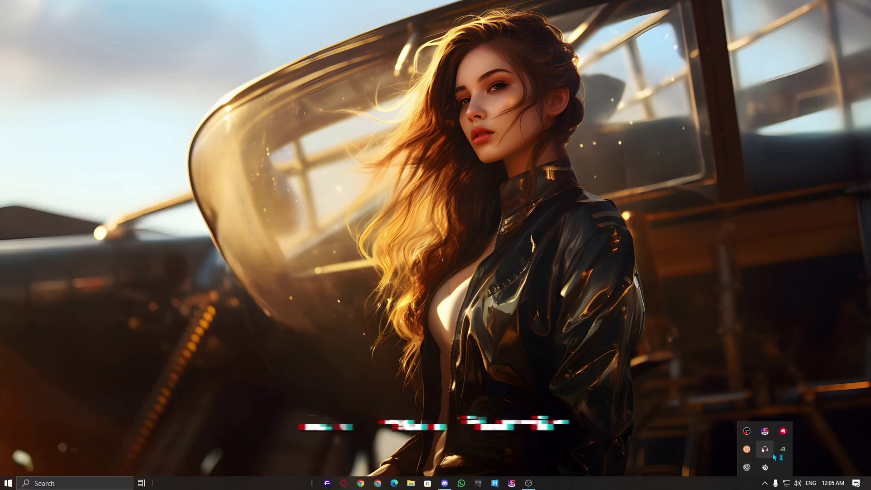
right_click(747, 450)
mouse_move(792, 361)
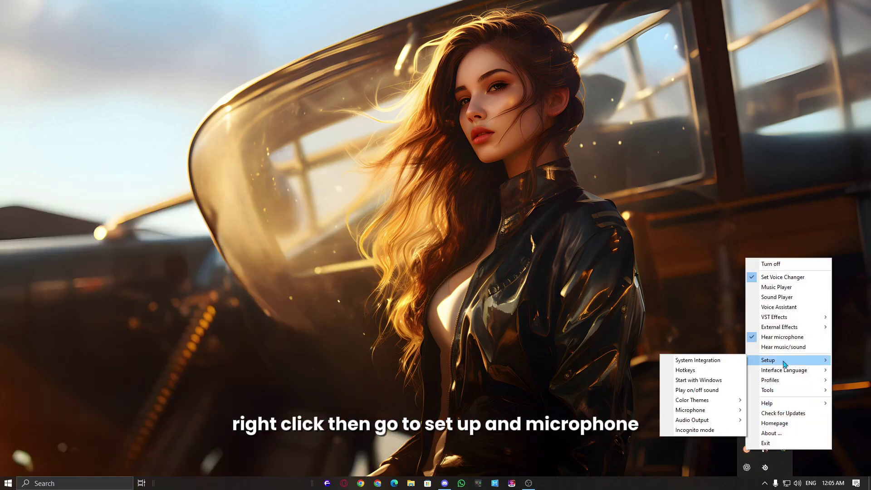
mouse_move(712, 411)
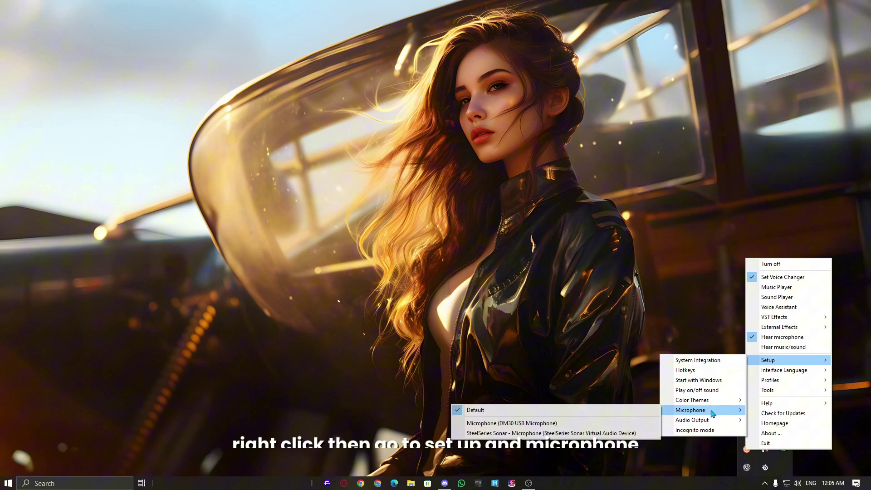
left_click(604, 425)
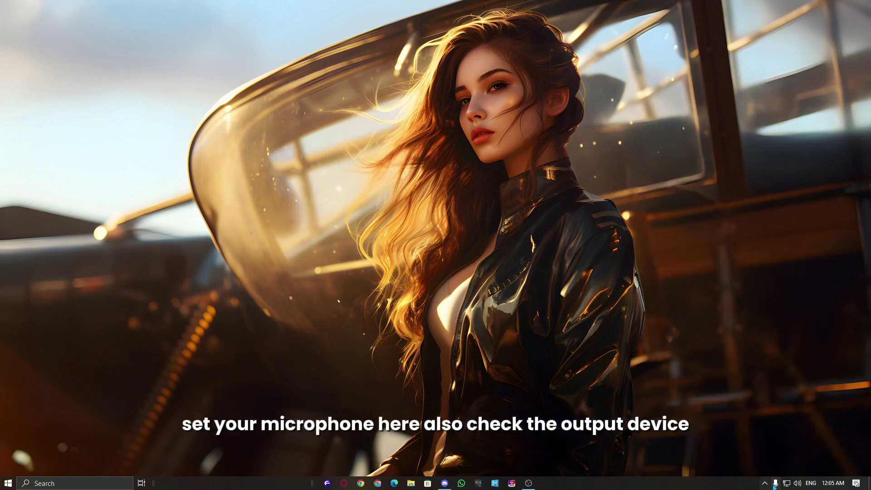
Set Clownfish Voice Changer's audio output to G24I28 (NVIDIA High Definition Audio)
right_click(747, 448)
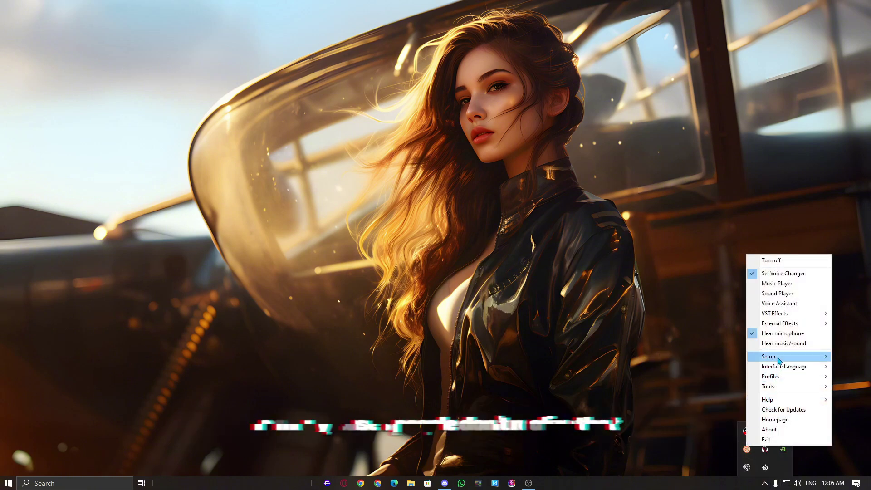
mouse_move(774, 359)
mouse_move(708, 416)
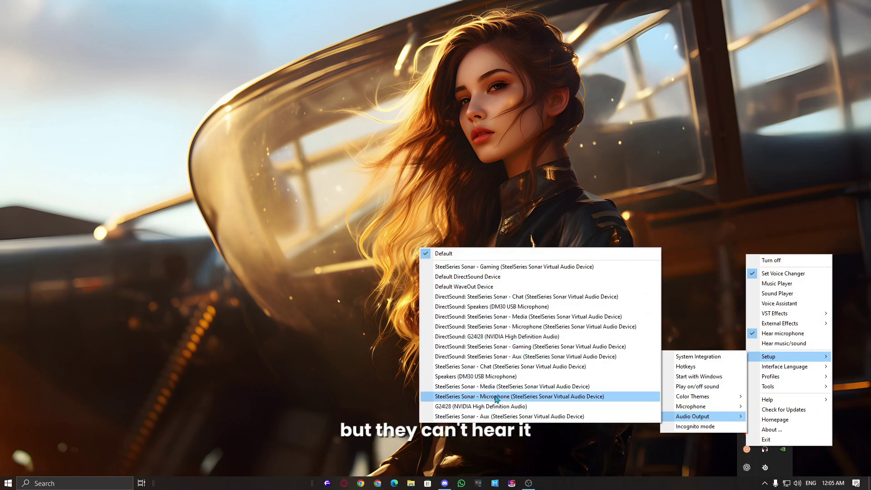
left_click(561, 408)
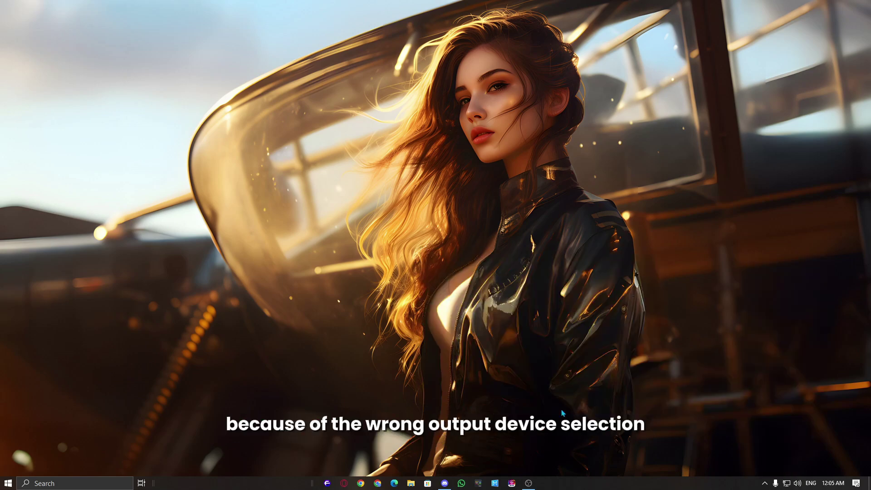
Install Clownfish on the default DM30 USB Microphone through its System Integration setup and allow the change
left_click(765, 484)
right_click(747, 450)
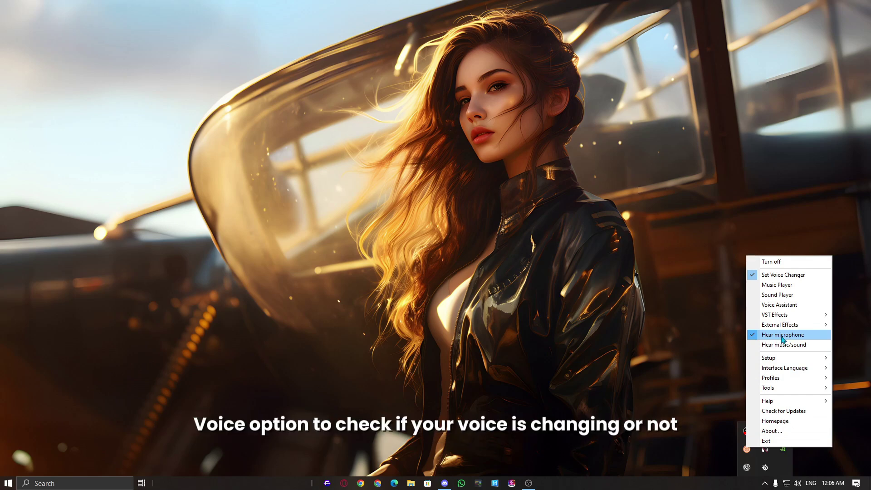
right_click(749, 452)
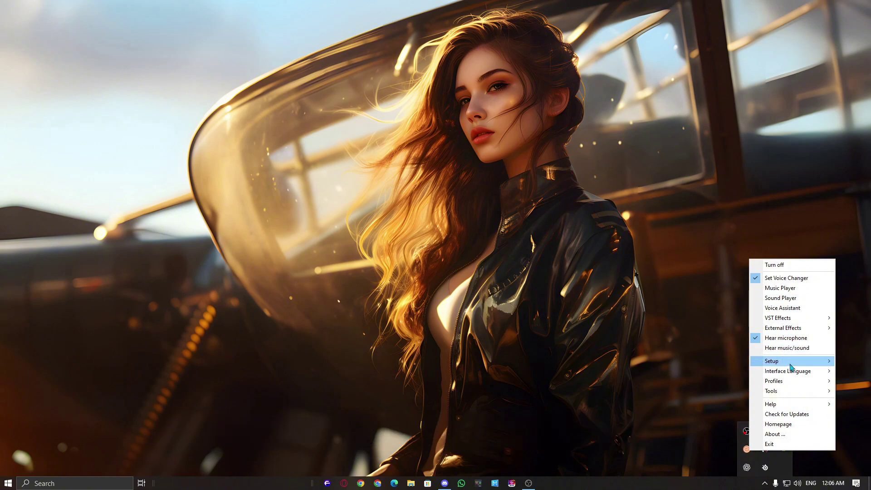
mouse_move(792, 362)
left_click(717, 363)
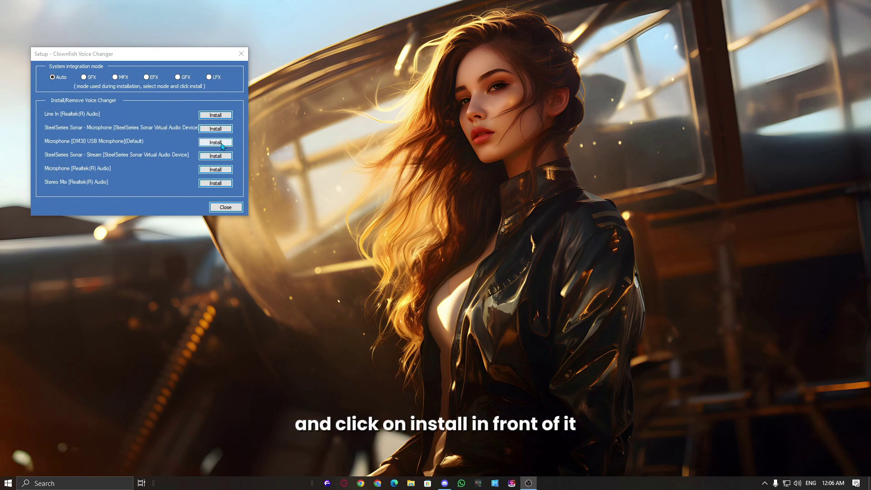
left_click(221, 144)
left_click(396, 303)
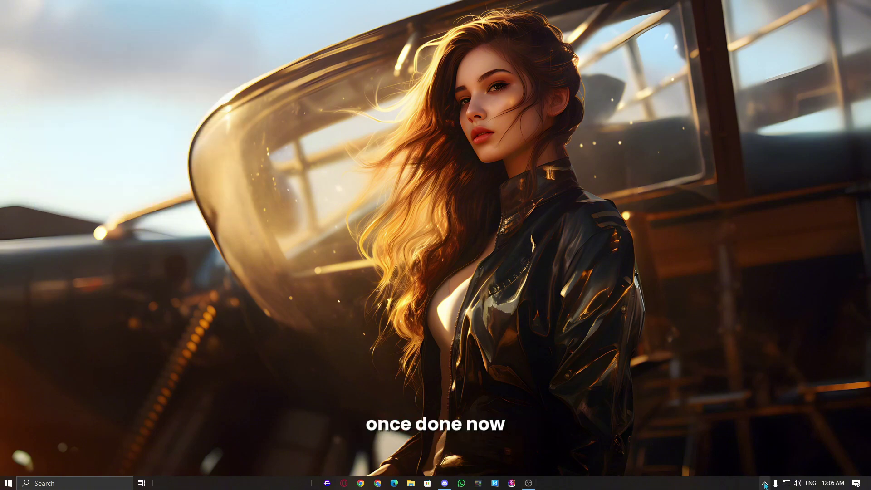
Exit the running Clownfish Voice Changer
right_click(765, 485)
left_click(765, 485)
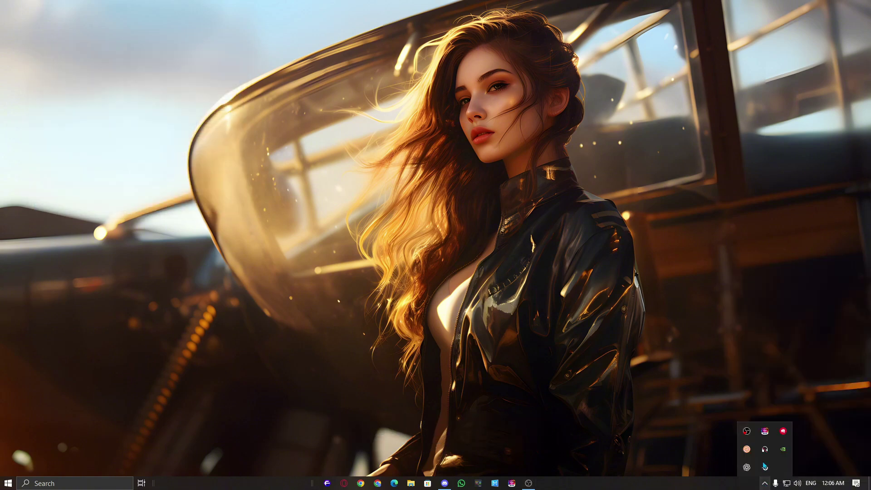
right_click(746, 451)
left_click(767, 452)
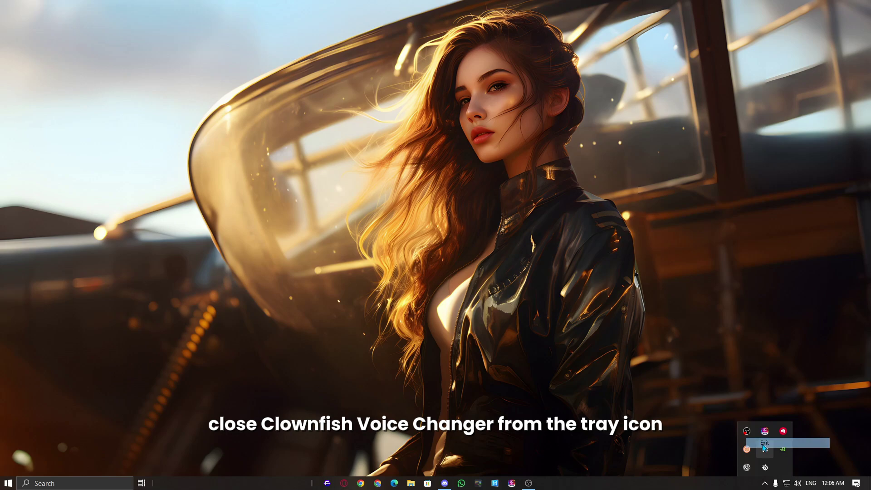
Search Windows for Clownfish Voice Changer and relaunch it
key("super")
type("clo")
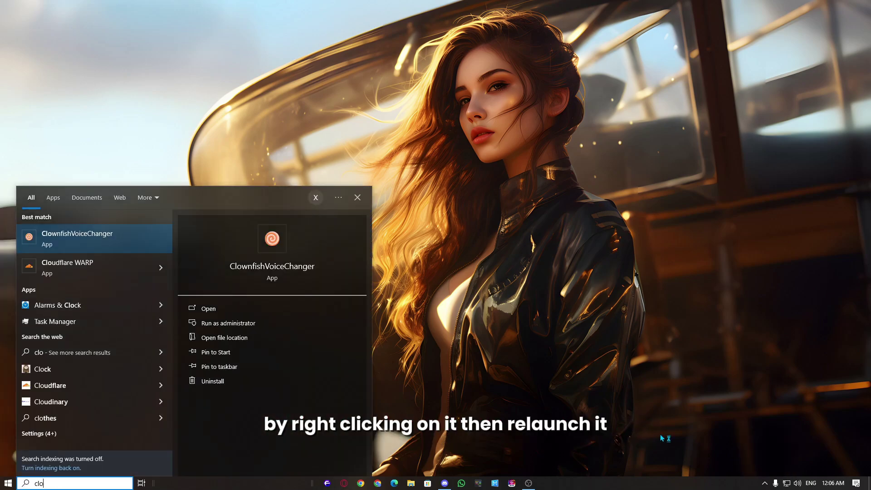
key("Return")
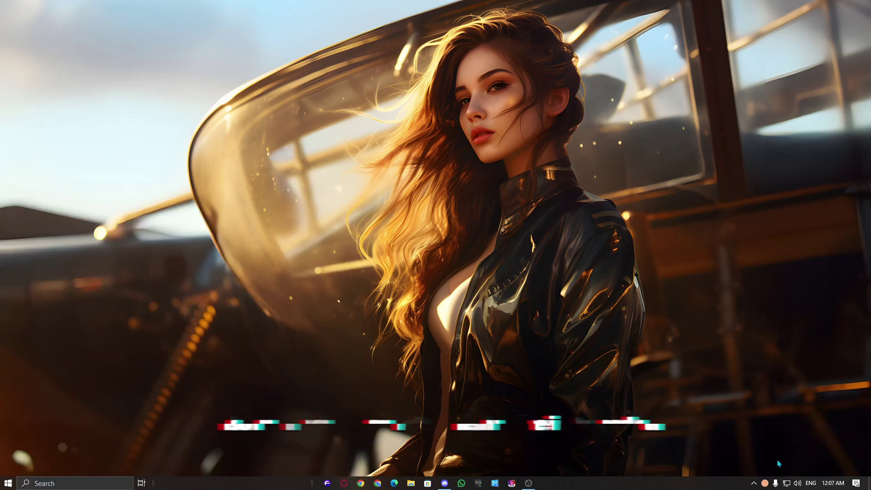
Turn Clownfish Voice Changer off and back on twice to check its active state in the system tray
right_click(766, 483)
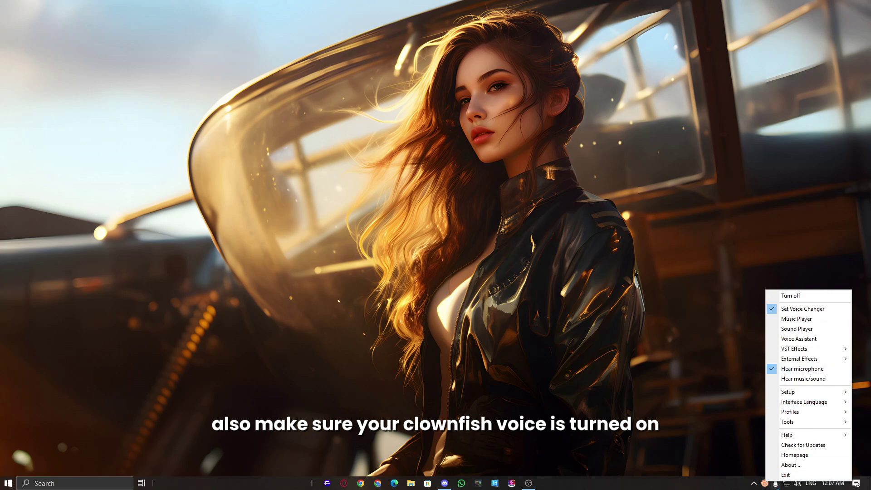
left_click(808, 300)
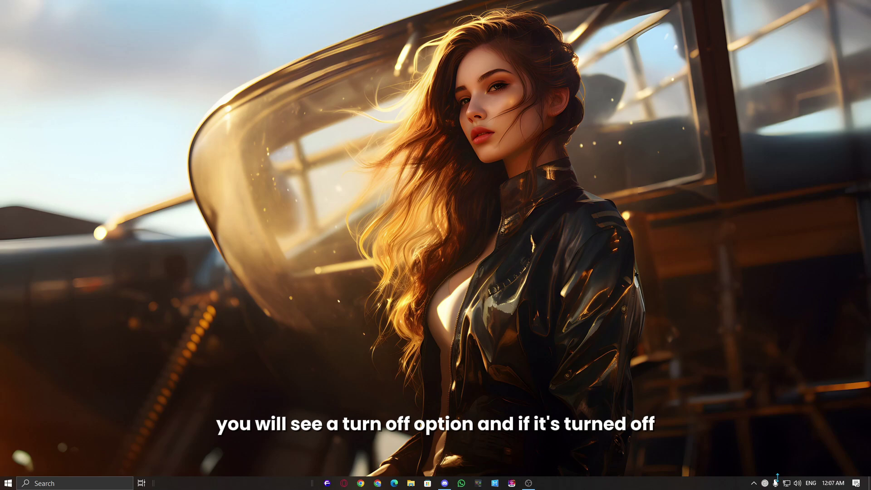
right_click(765, 483)
left_click(809, 301)
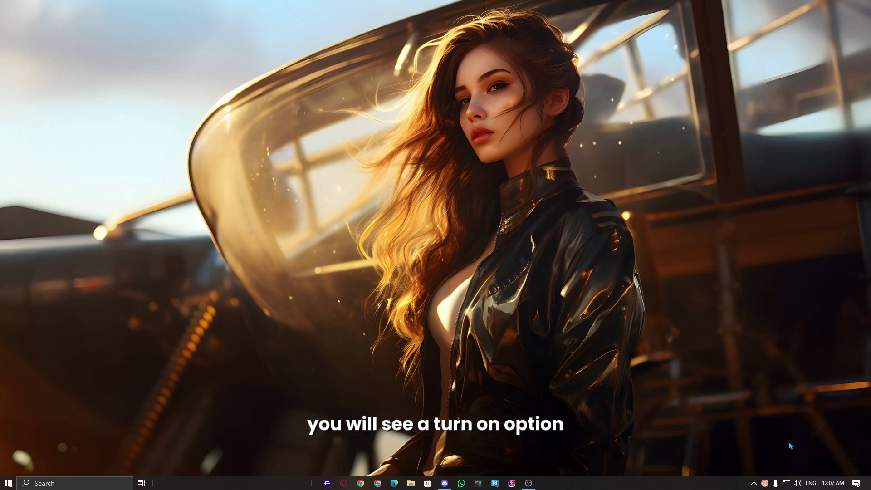
right_click(765, 483)
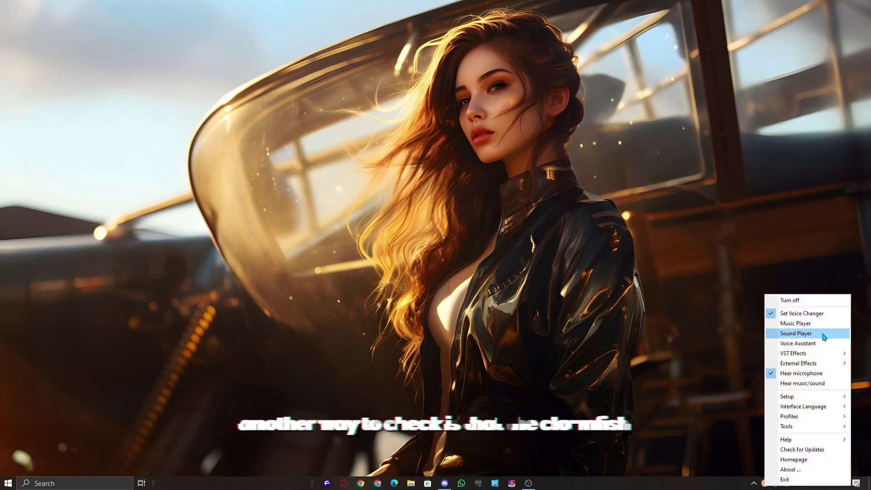
left_click(824, 308)
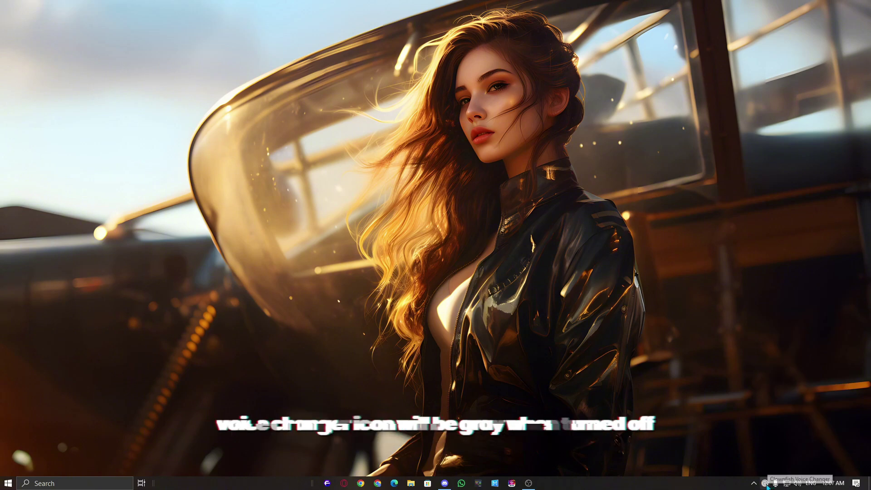
right_click(765, 484)
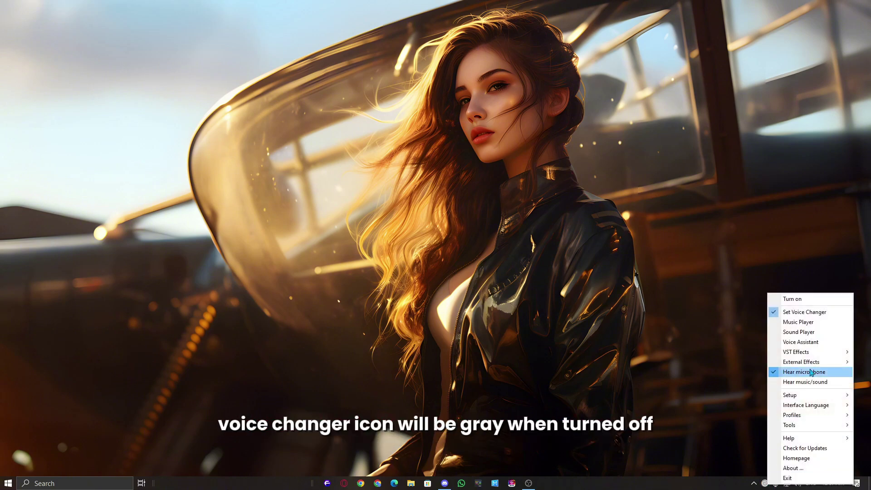
left_click(797, 298)
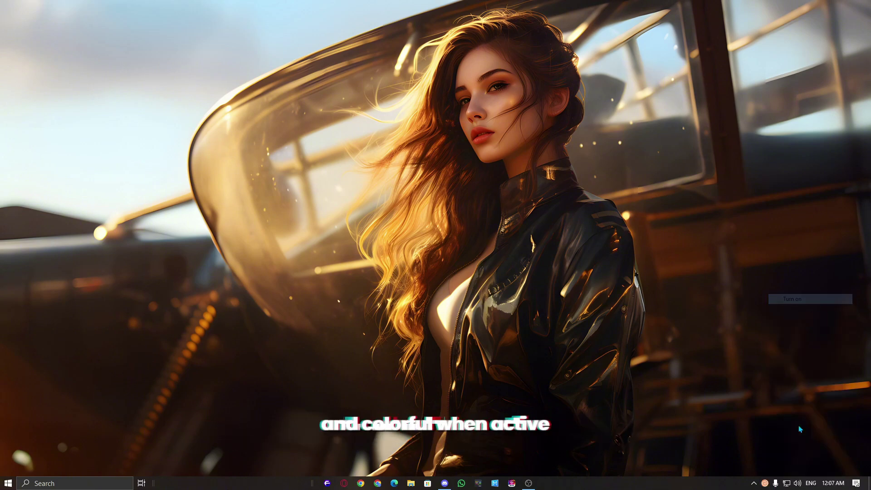
right_click(769, 489)
left_click(765, 489)
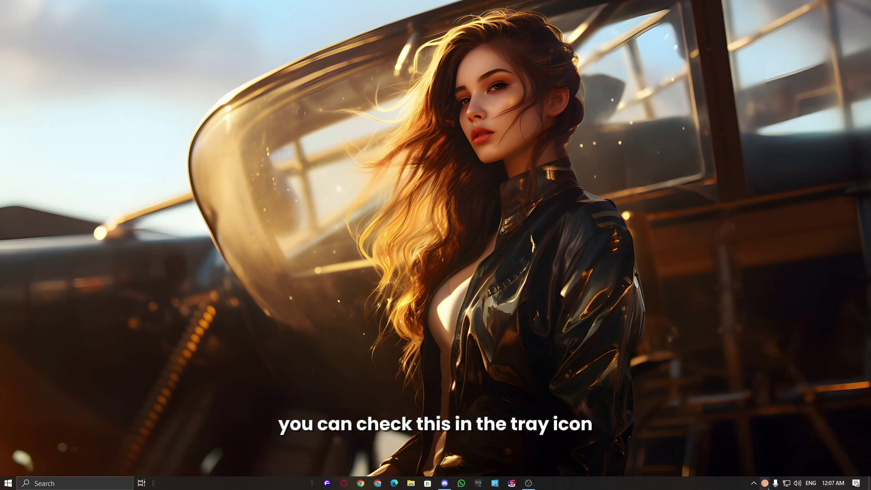
Open Clownfish's Set Voice Changer window, move it closer to the screen's centre and keep Append original voice unchecked
right_click(766, 484)
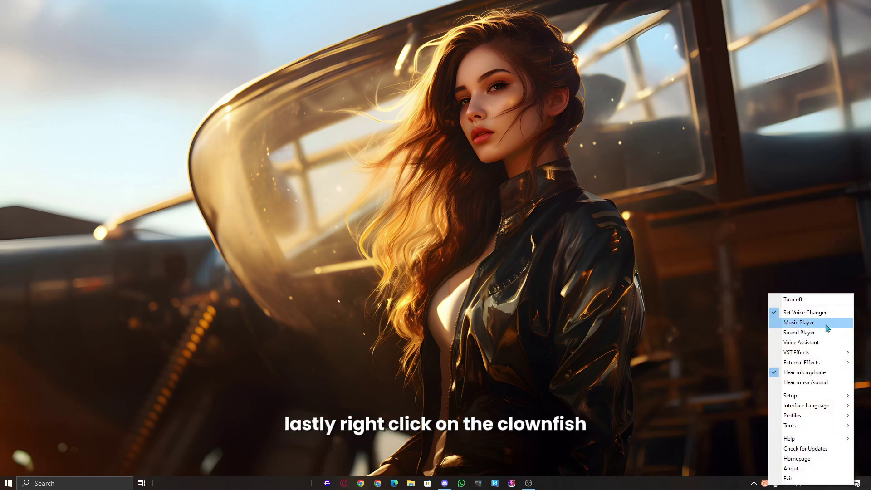
left_click(806, 312)
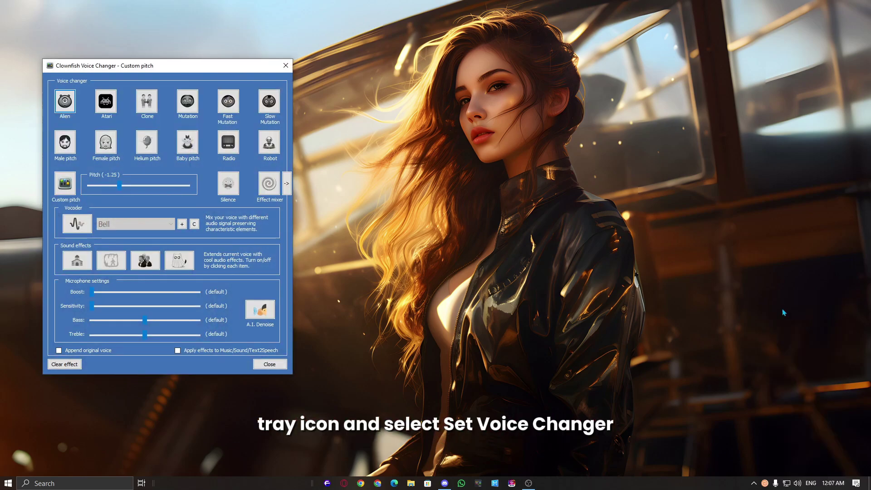
left_click_drag(195, 68, 291, 79)
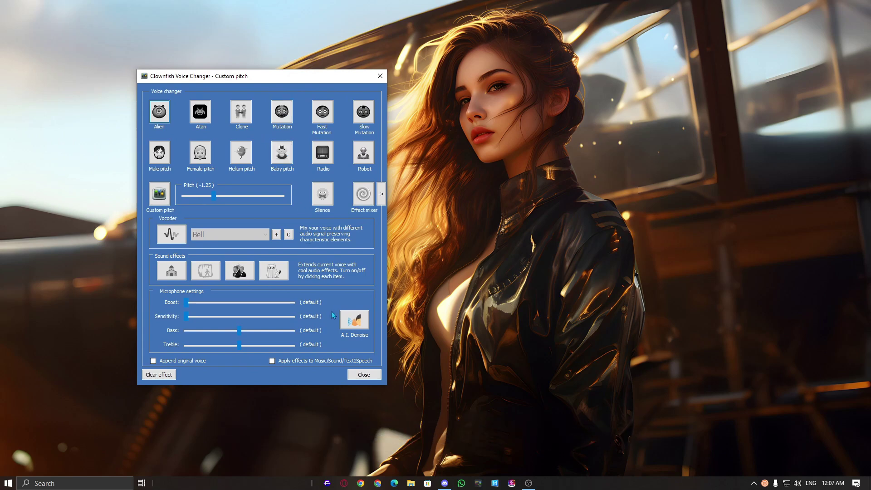
left_click(153, 362)
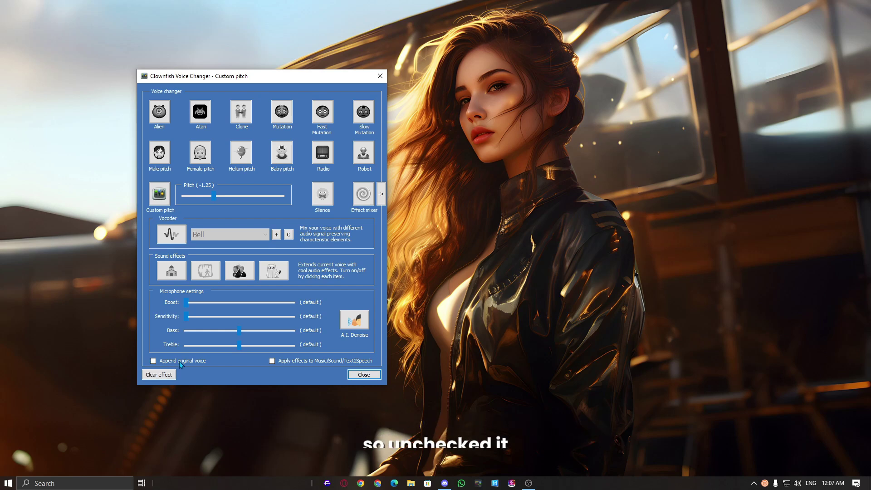
Try A.I. Denoise in the microphone settings and adjust the pitch of the Custom pitch effect
left_click(358, 324)
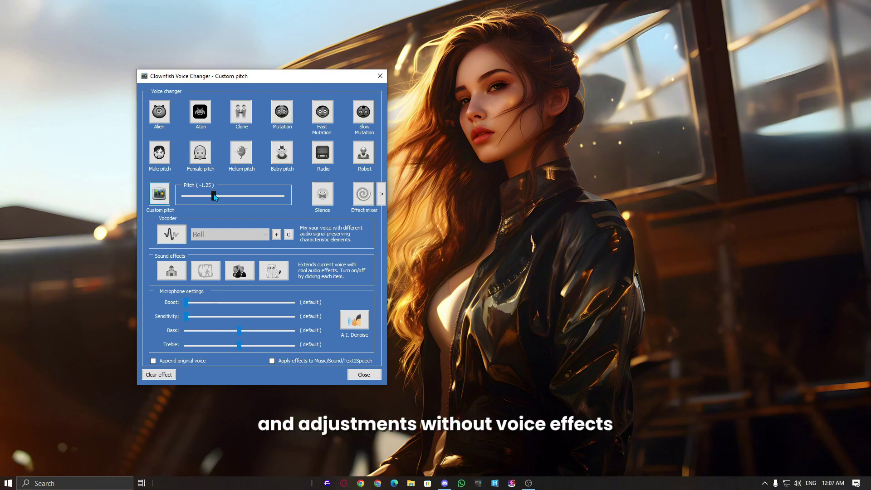
left_click_drag(192, 197, 214, 200)
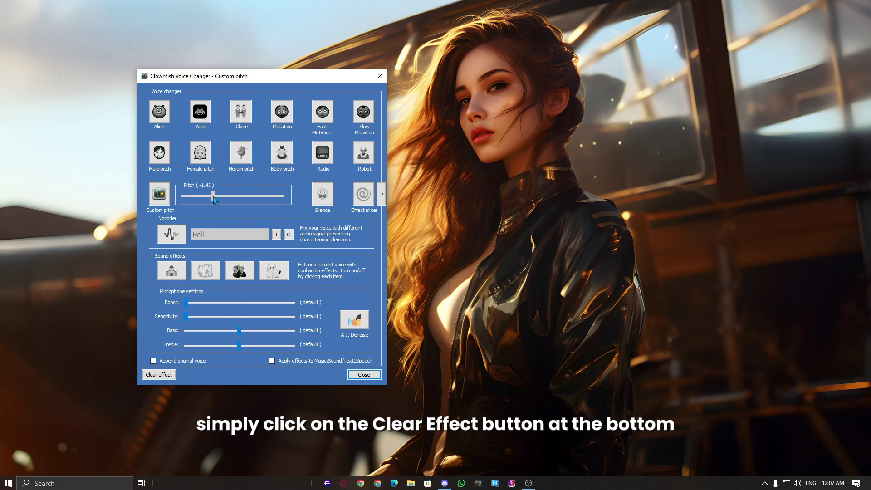
Clear the active voice effect and close the voice changer window
left_click(156, 376)
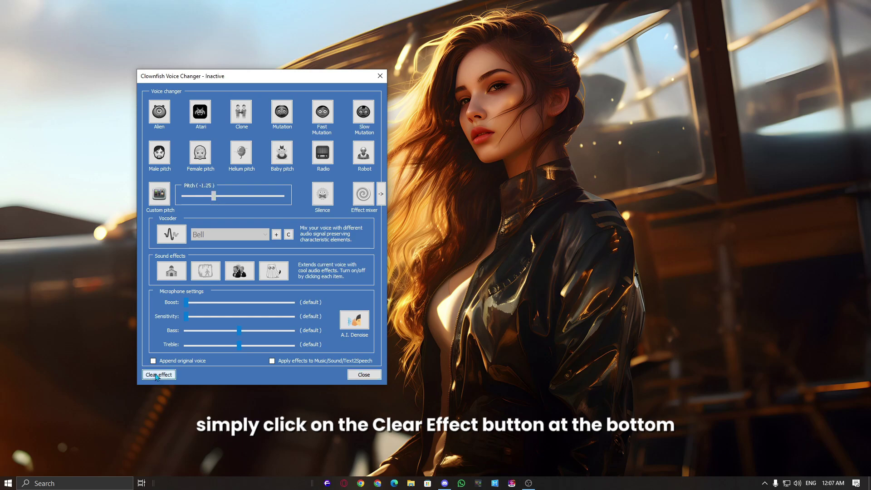
left_click(377, 378)
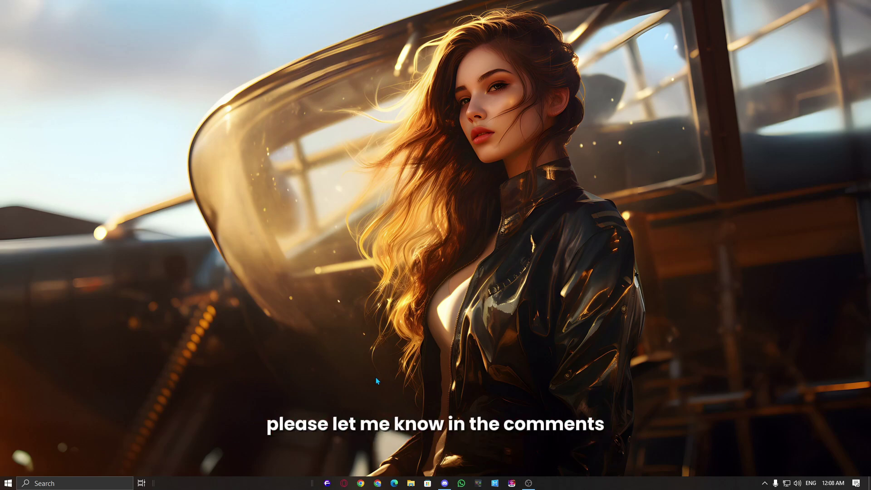
right_click(264, 244)
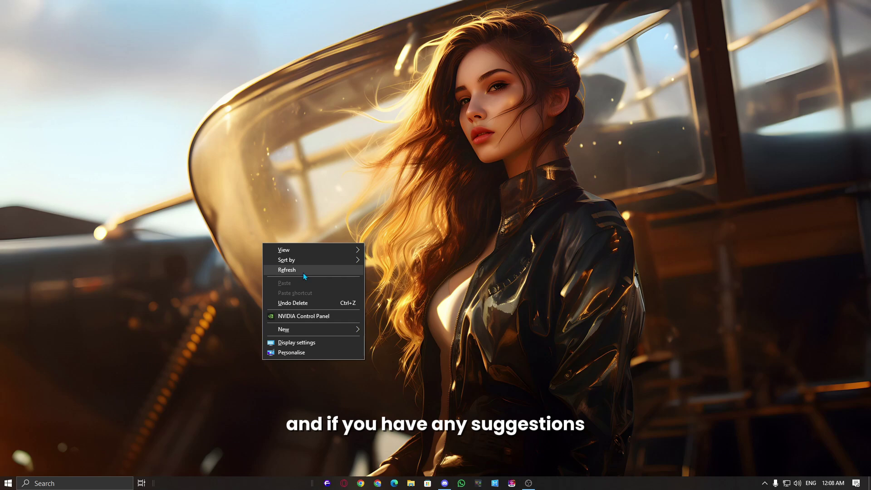
left_click(303, 274)
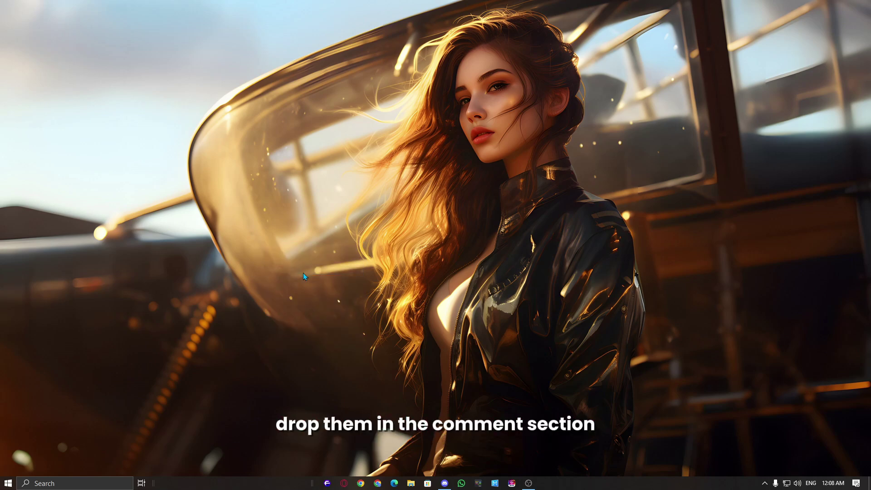